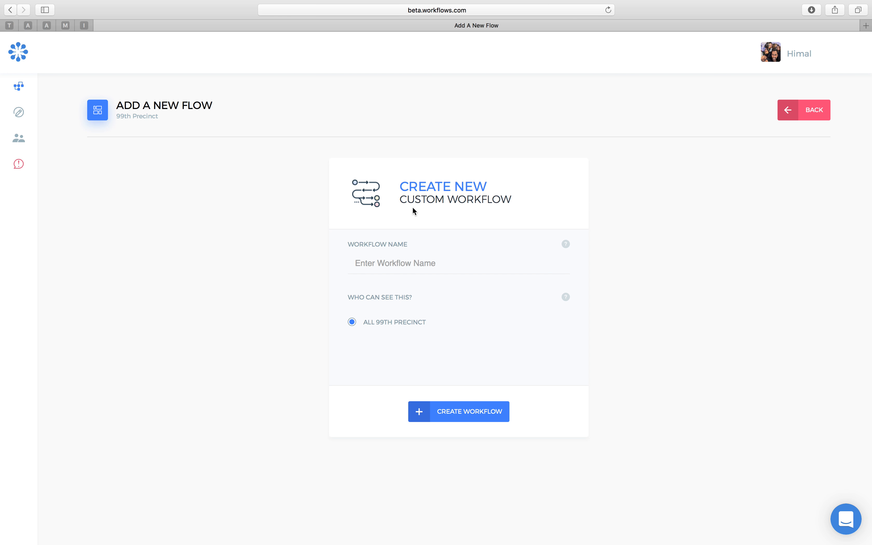
Leave the new workflow form and open the version 2 draft of Jake's Paperwork for editing
click(502, 272)
click(816, 112)
click(817, 112)
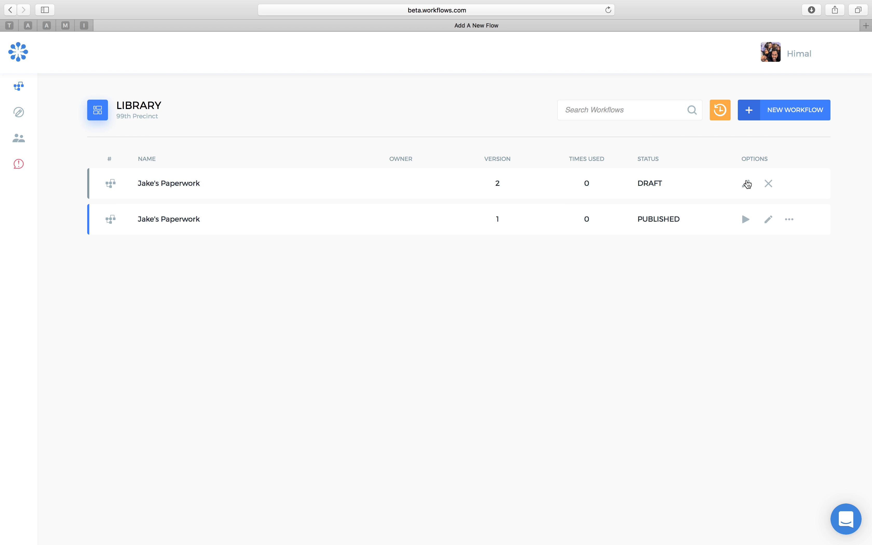
click(748, 184)
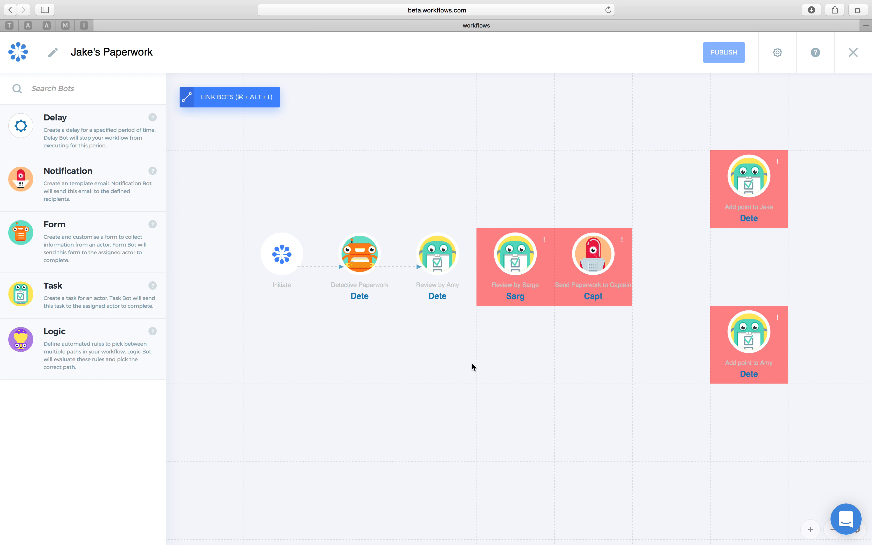
Examine the settings and error notes of the bots in the Jake's Paperwork workflow
drag(592, 197, 584, 214)
click(344, 276)
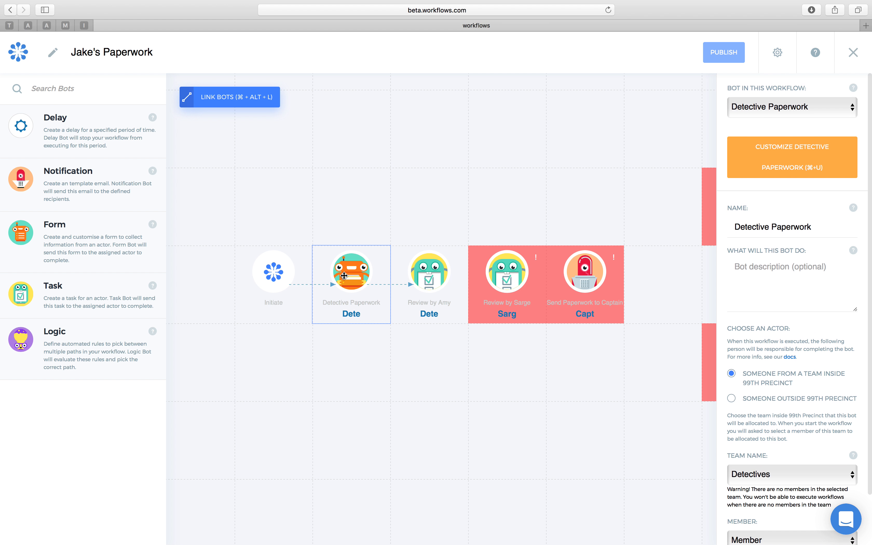
click(417, 272)
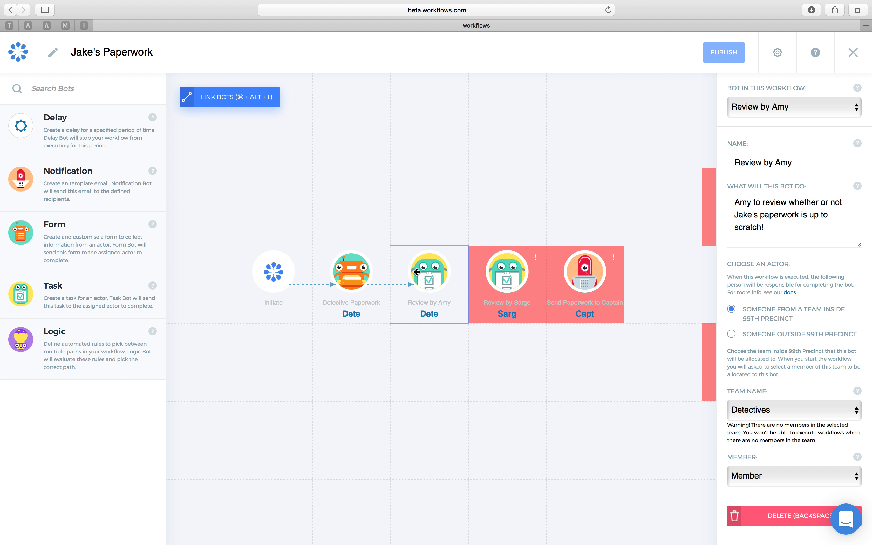
mouse_move(541, 258)
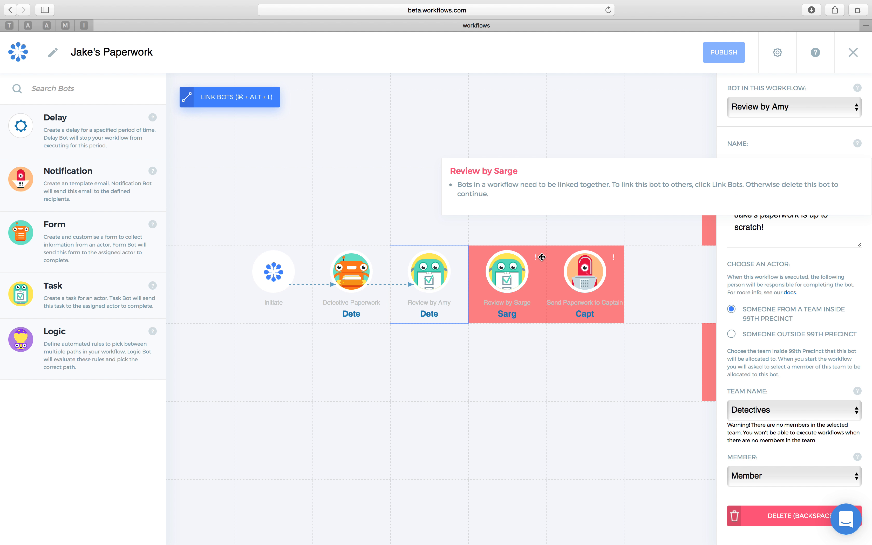
click(516, 272)
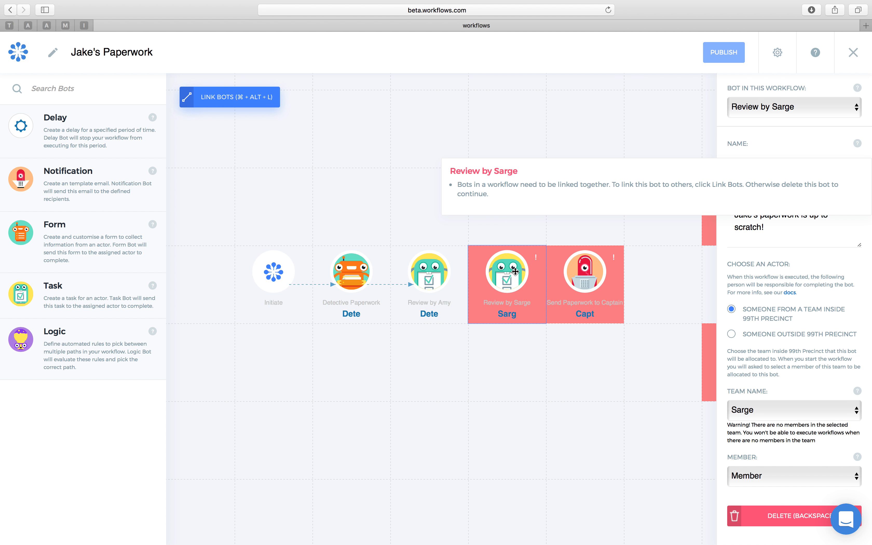
mouse_move(584, 302)
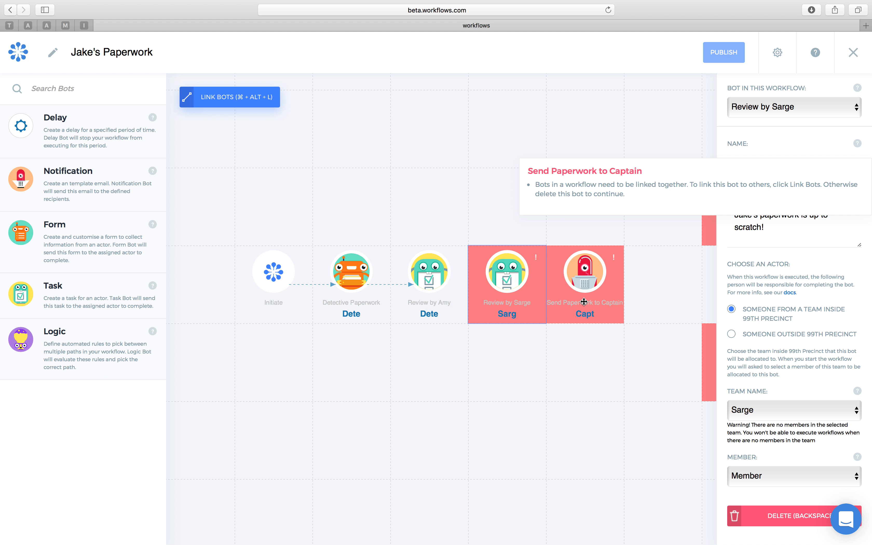
click(579, 272)
click(599, 191)
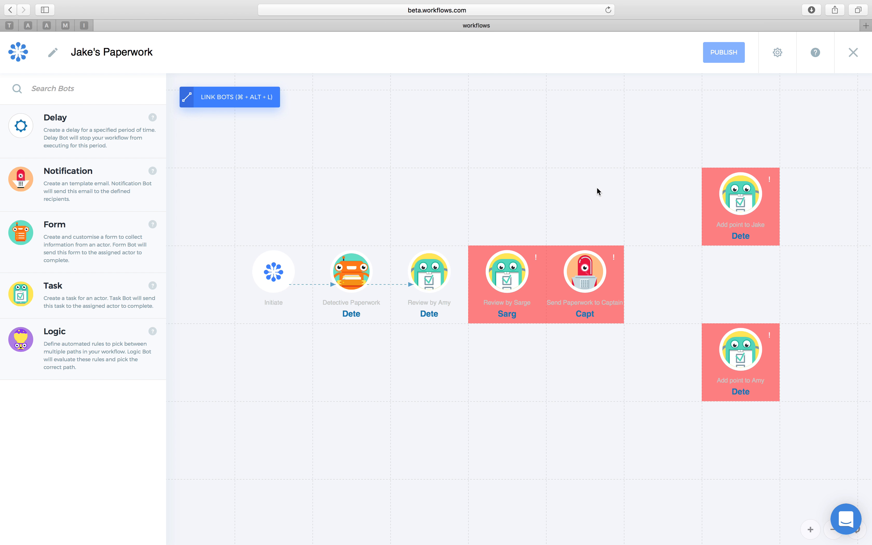
mouse_move(584, 265)
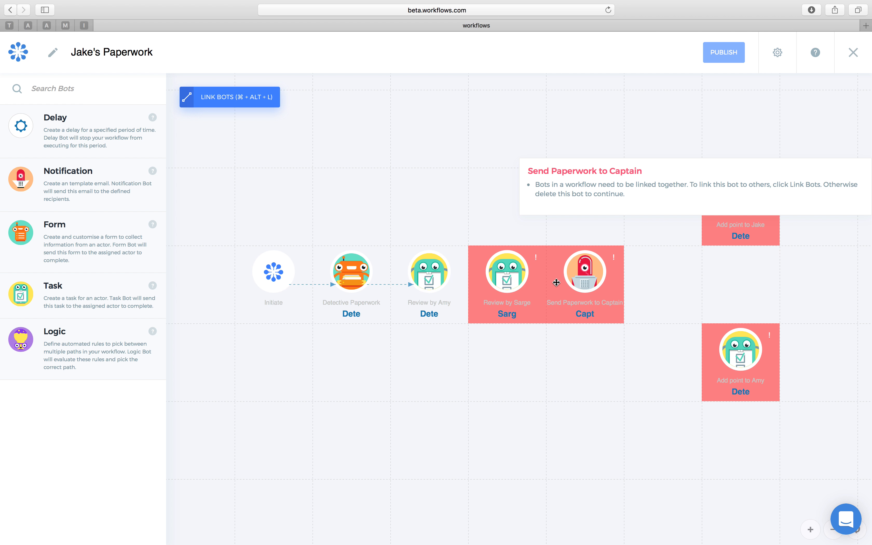
mouse_move(760, 205)
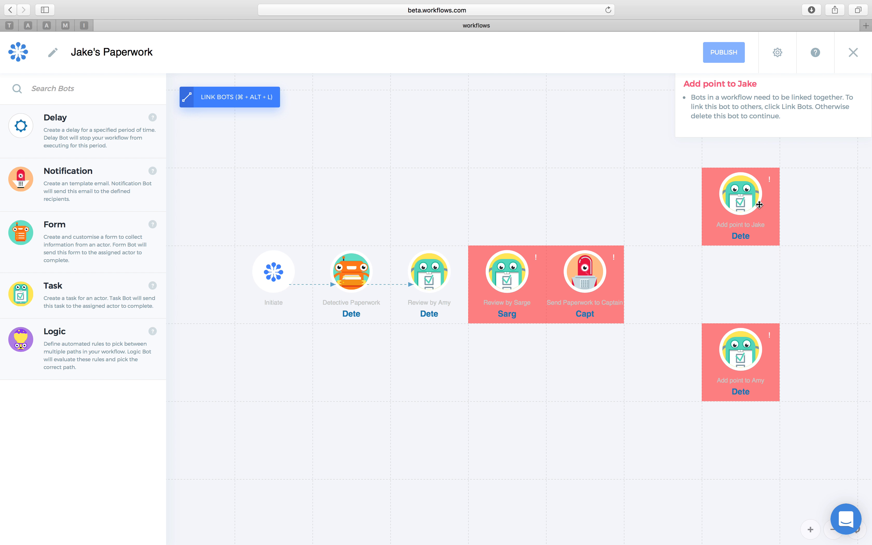
mouse_move(729, 354)
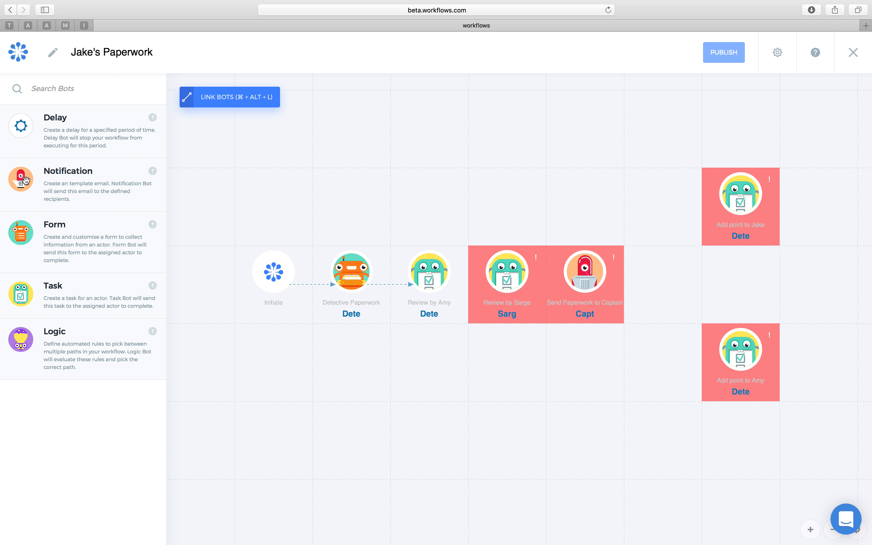
Add a Logic bot in the grid cell directly after Send Paperwork to Captain
drag(20, 341, 630, 287)
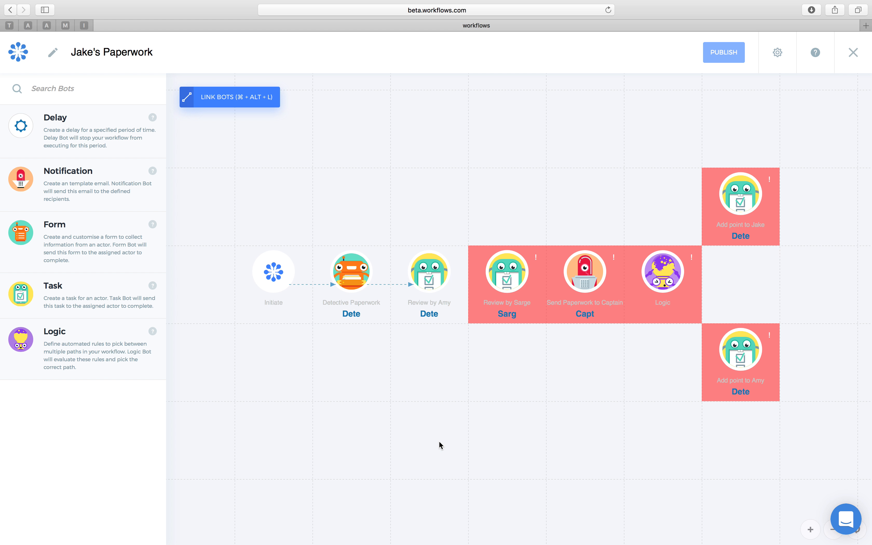
mouse_move(590, 303)
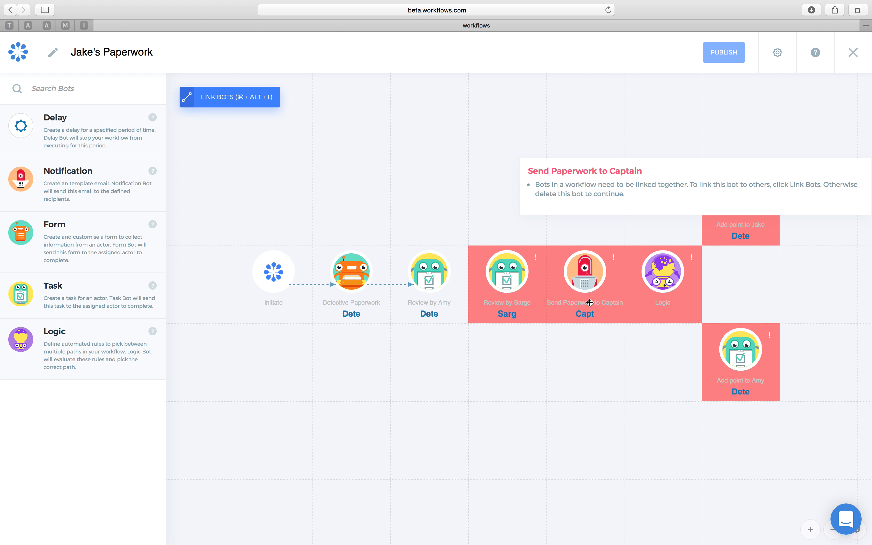
mouse_move(516, 294)
mouse_move(636, 286)
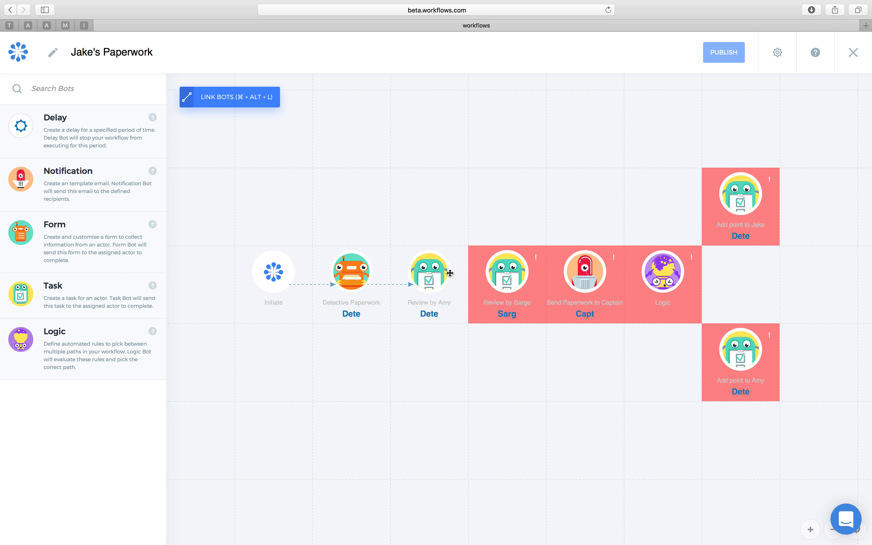
mouse_move(496, 275)
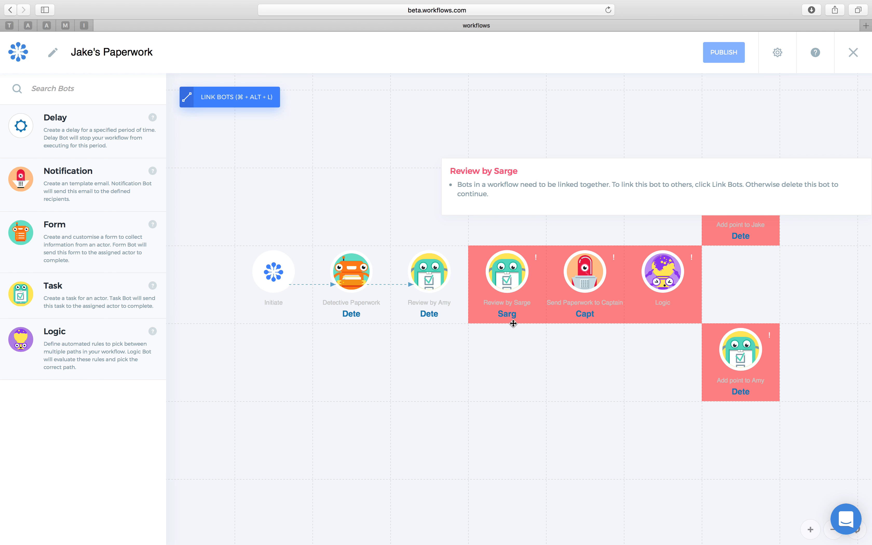
mouse_move(660, 307)
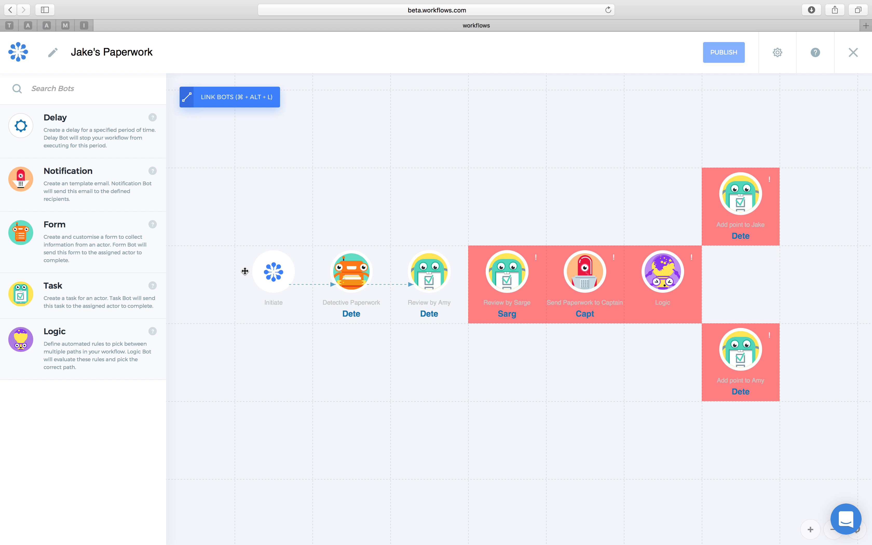
mouse_move(568, 294)
Link Review by Amy to Review by Sarge, on to Send Paperwork to Captain, and on to the Logic bot
click(255, 106)
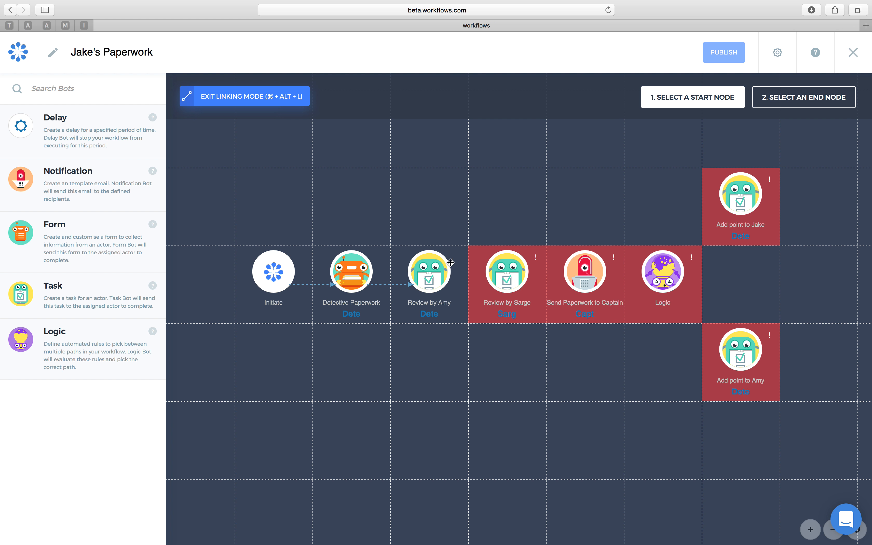
click(439, 269)
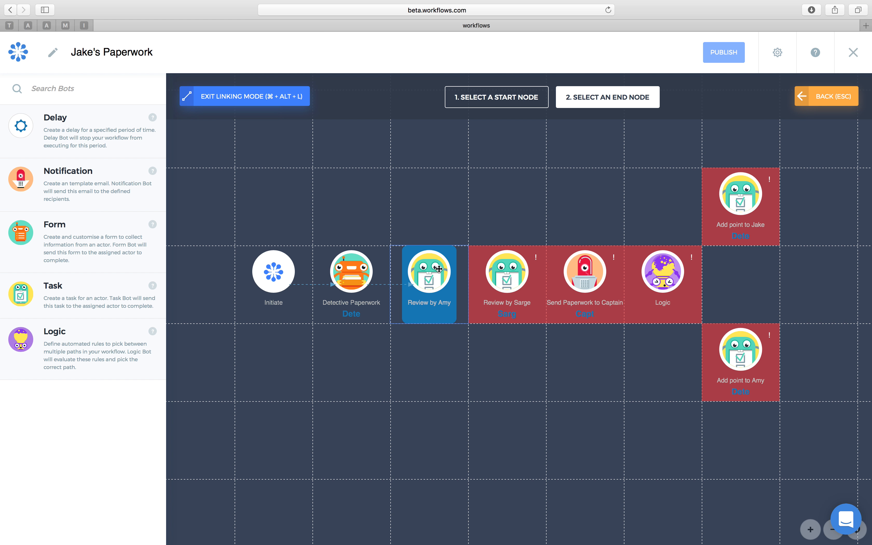
click(502, 270)
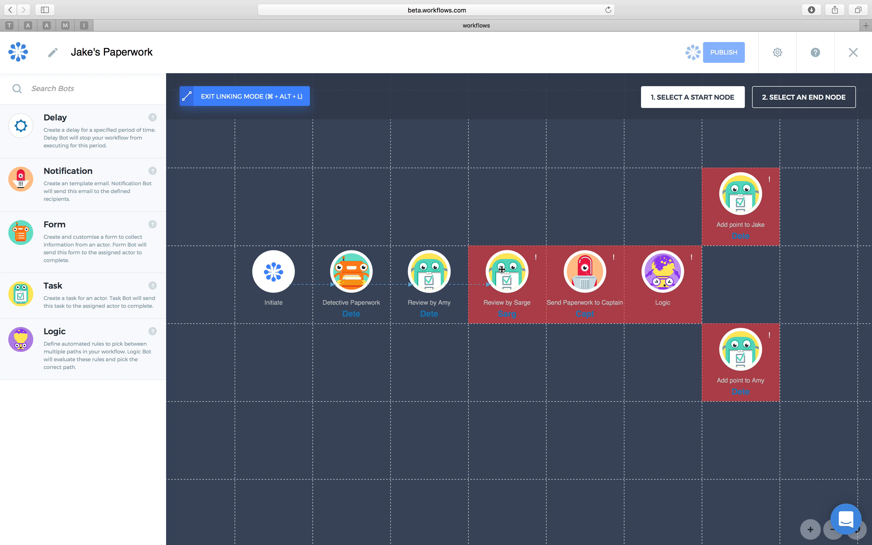
click(502, 269)
click(595, 276)
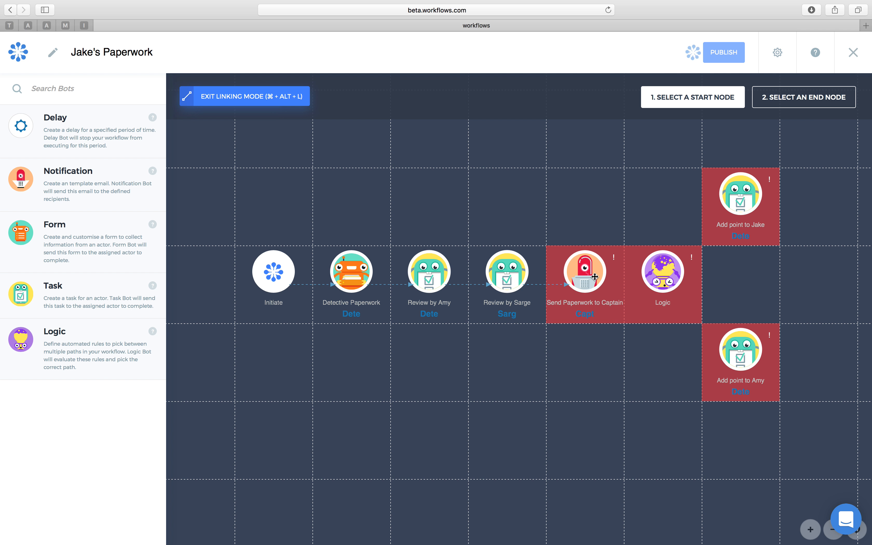
click(595, 277)
click(663, 271)
Link the Logic bot to both Add point to Jake and Add point to Amy, and leave linking mode
click(663, 271)
click(731, 194)
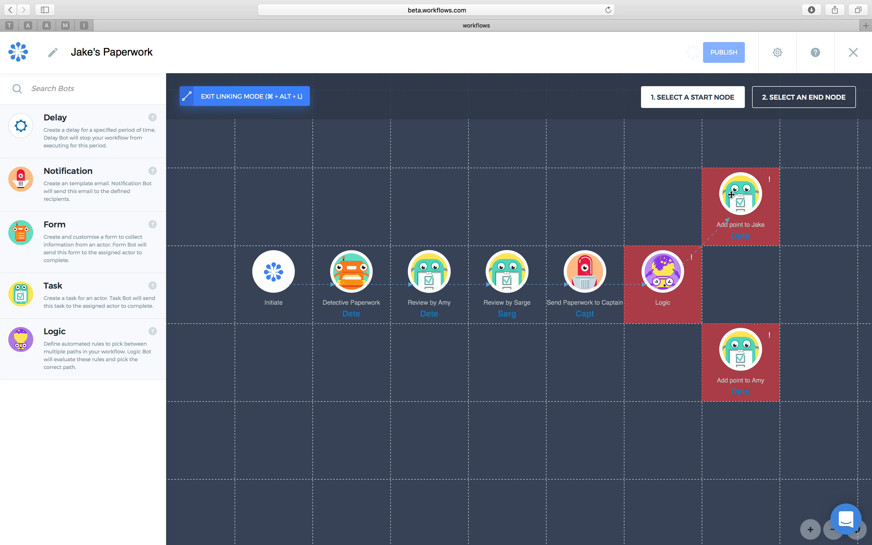
click(663, 271)
click(741, 349)
click(273, 98)
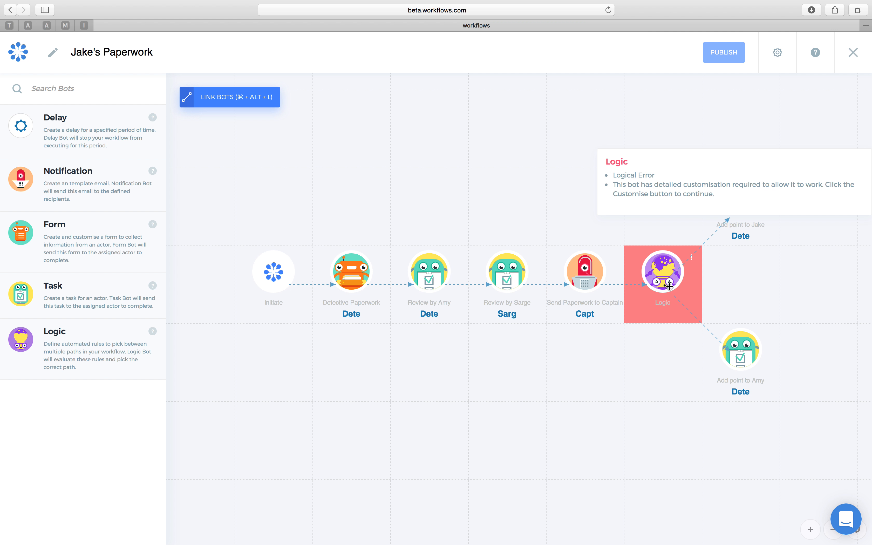
Rename the Logic bot as "Who gets the point?"
click(663, 292)
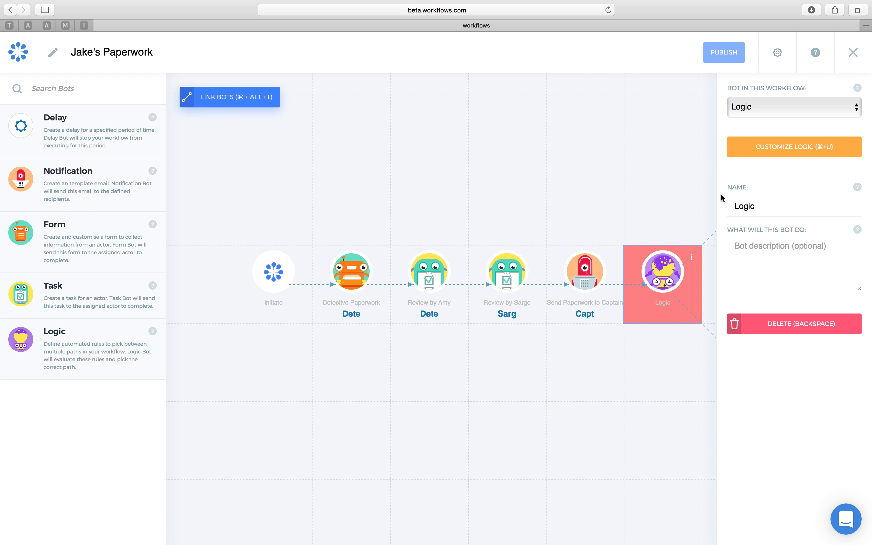
double_click(743, 209)
text(Who gets the point?)
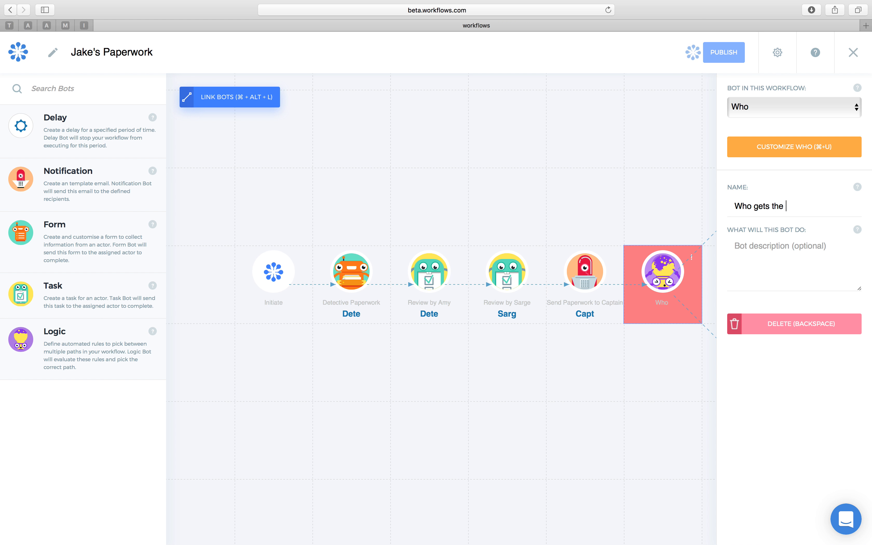
click(626, 208)
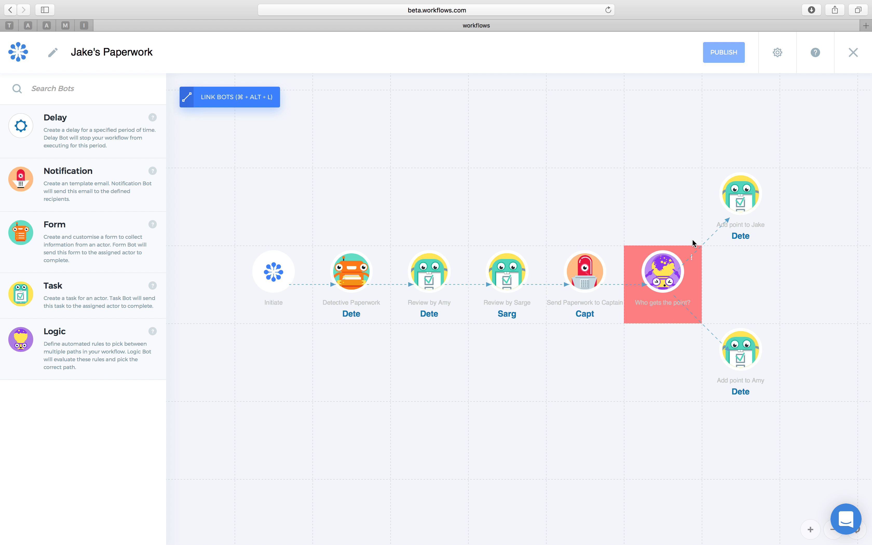
Customize the "Who gets the point?" bot by adding a switch that leads to Add point to Amy
click(691, 275)
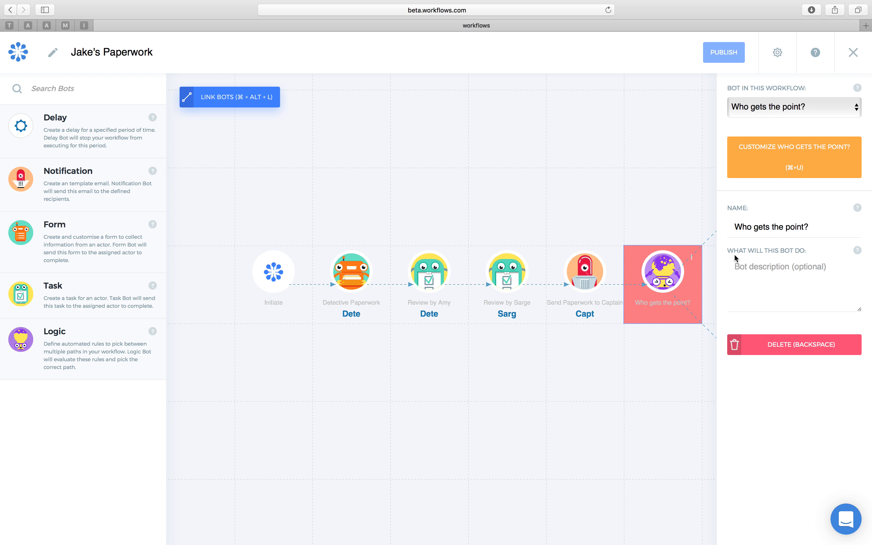
click(757, 155)
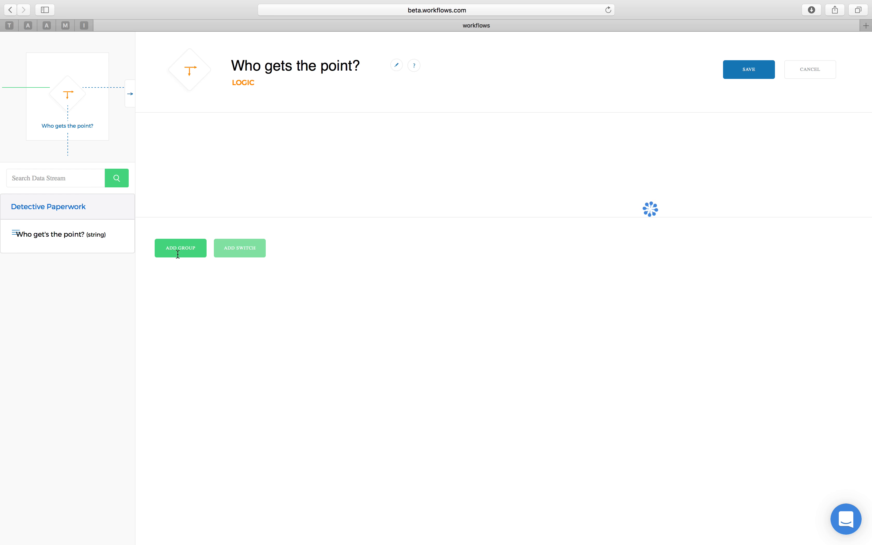
click(240, 248)
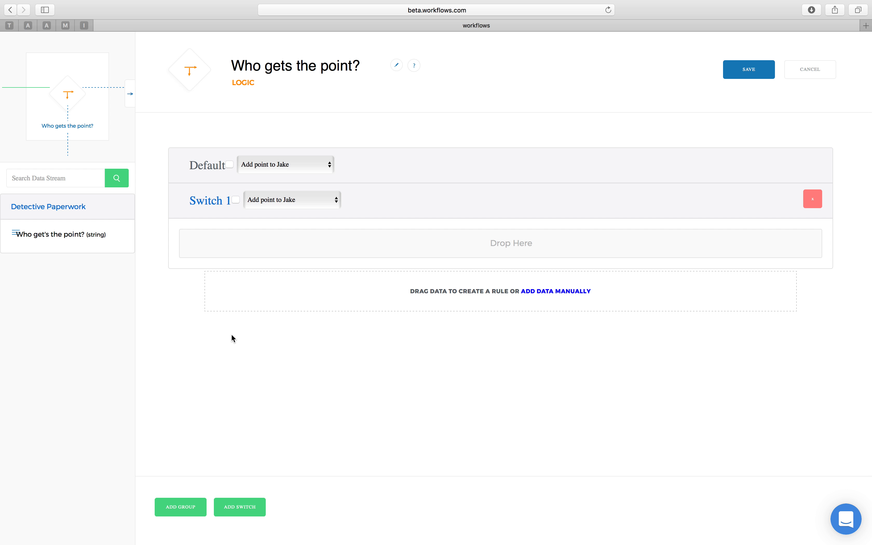
click(268, 200)
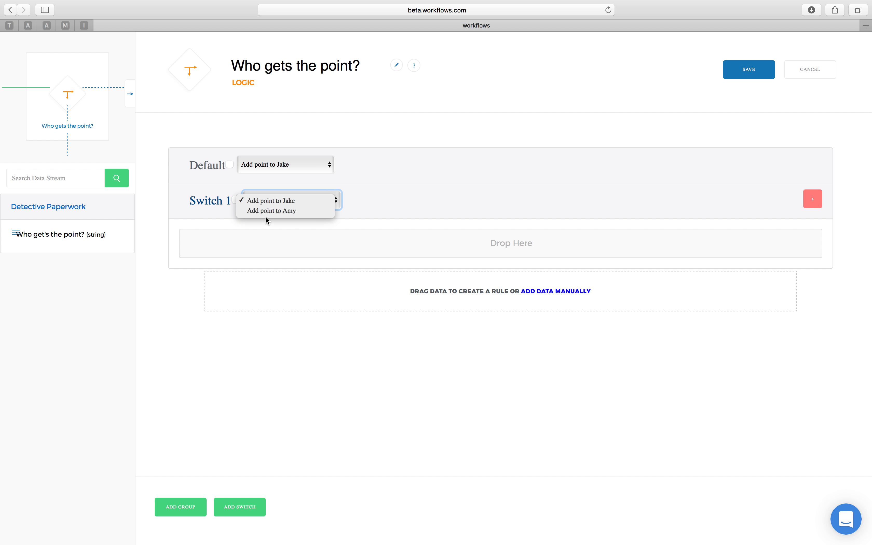
click(267, 213)
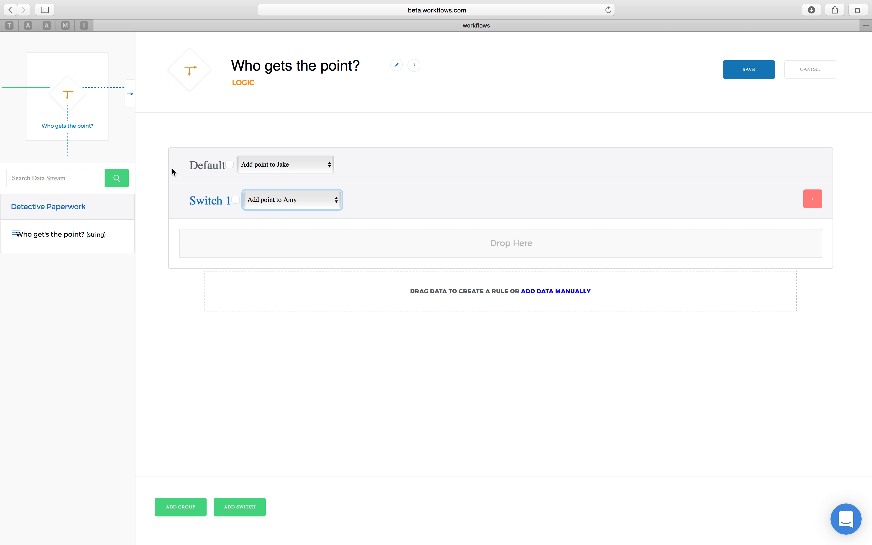
Keep Add point to Jake as the default path and save the logic configuration
click(299, 165)
click(292, 168)
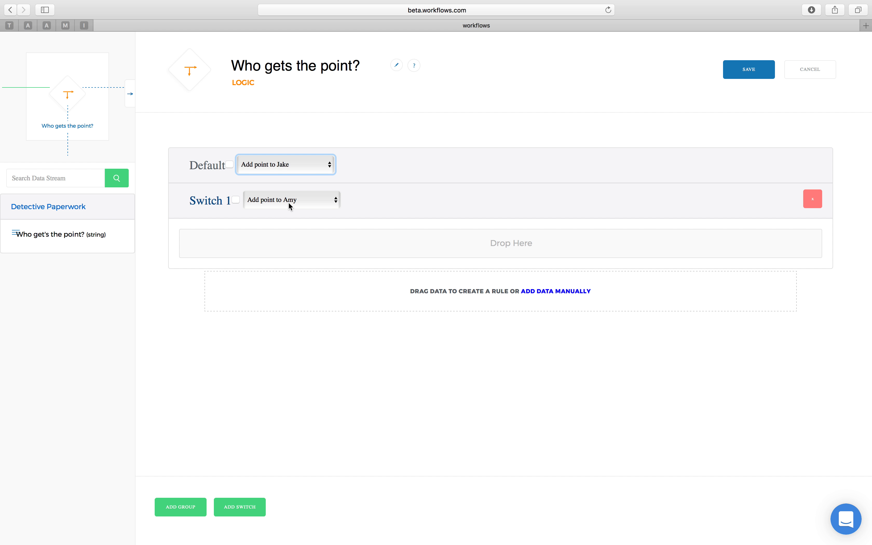
drag(18, 235, 36, 243)
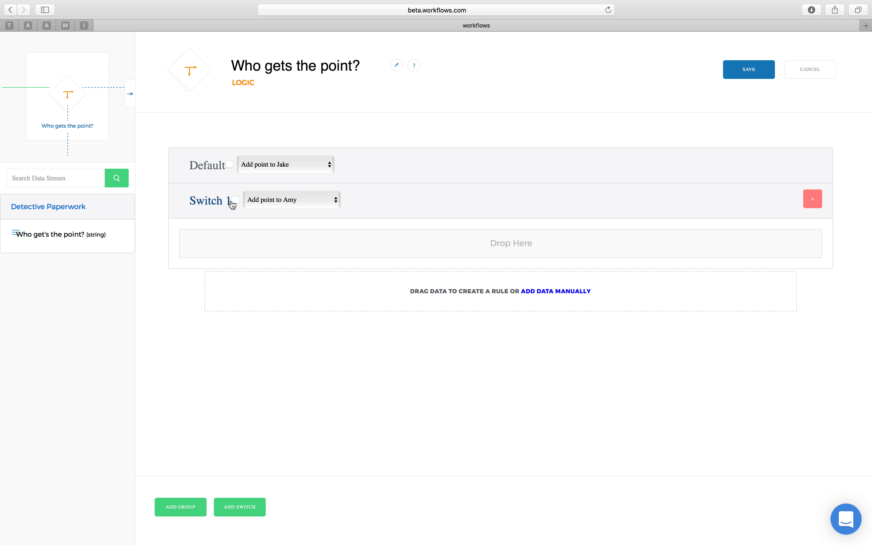
click(741, 69)
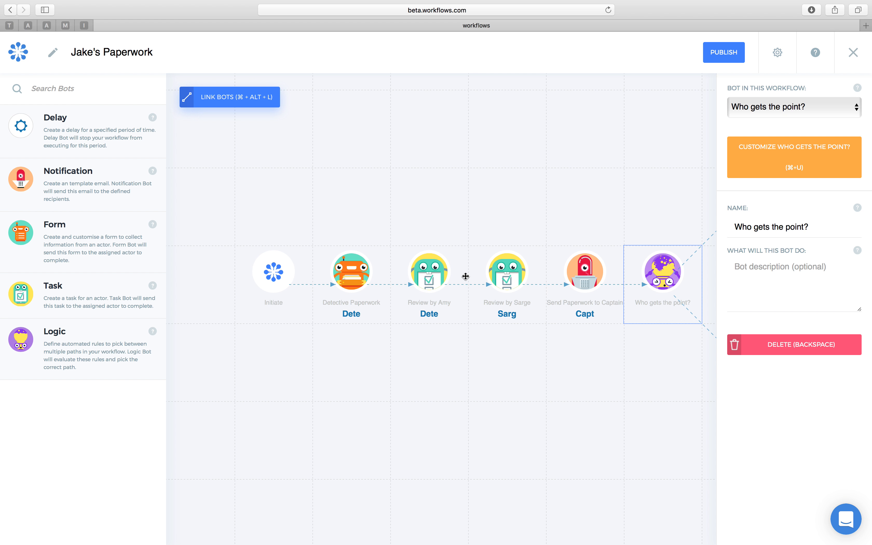
Open the Detective Paperwork form bot for customization
click(449, 189)
click(385, 308)
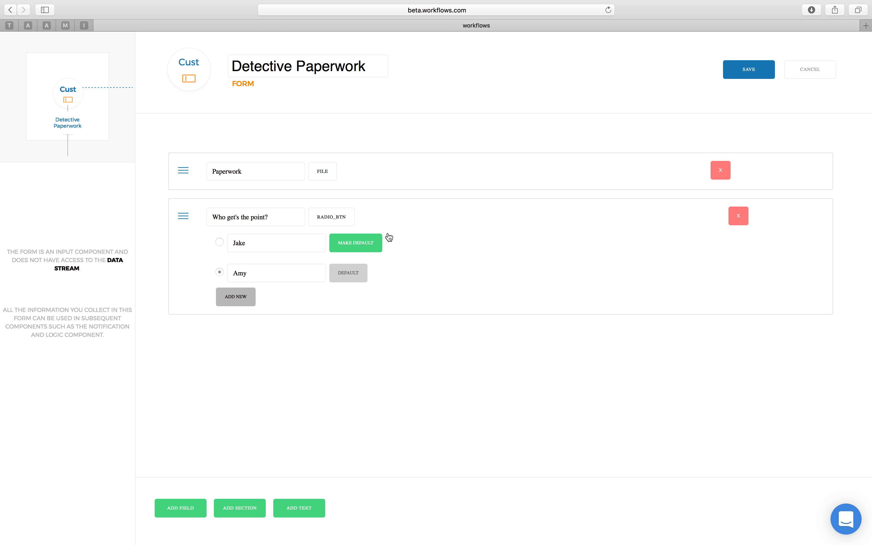
Try out adding three blank text fields to the Detective Paperwork form and remove all of them again
click(185, 508)
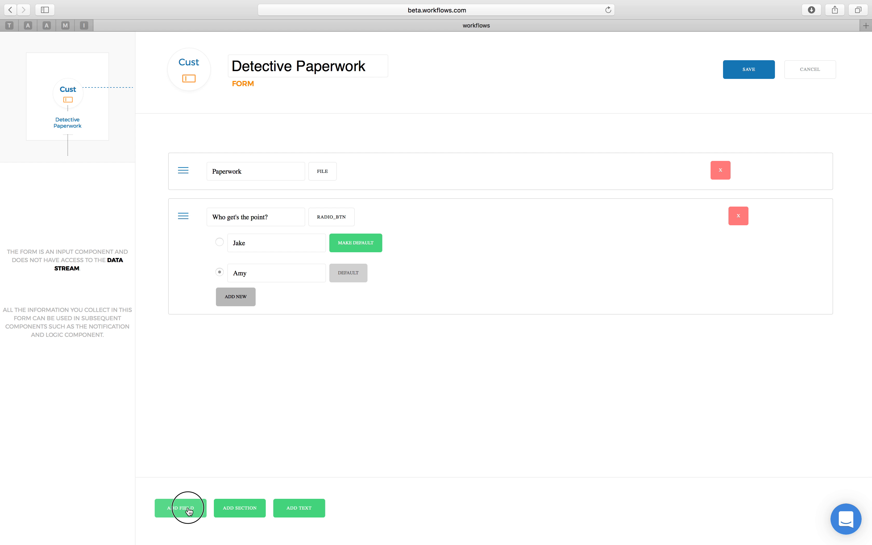
double_click(186, 512)
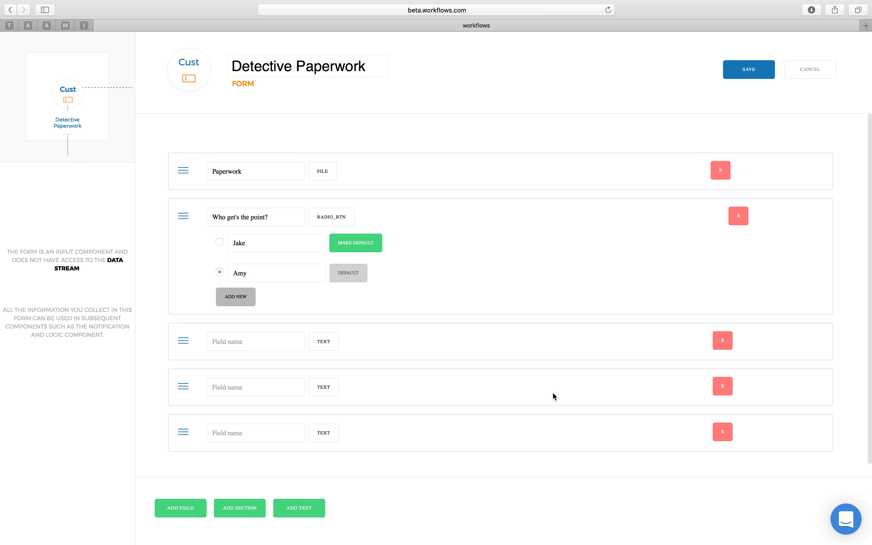
click(715, 345)
click(715, 346)
click(716, 346)
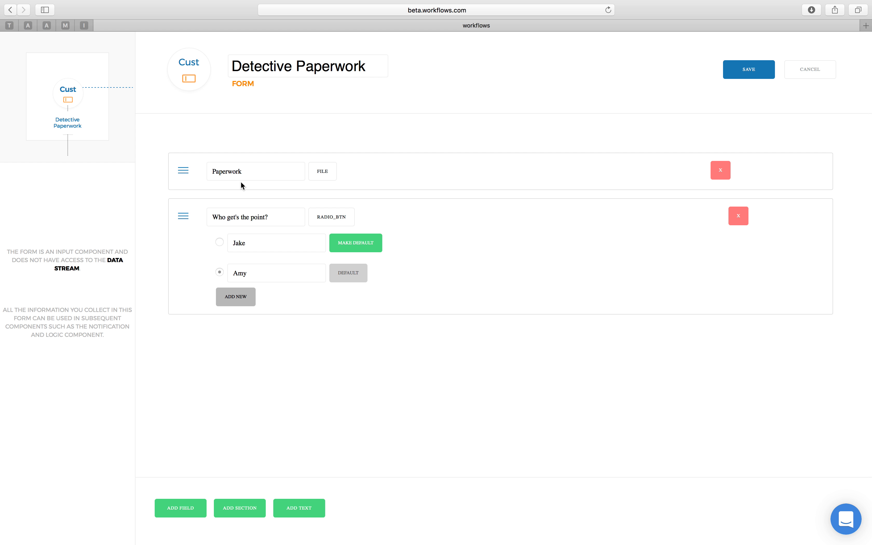
Look through the field types of the Paperwork field and of an extra blank field, and delete that extra field
double_click(231, 173)
click(332, 178)
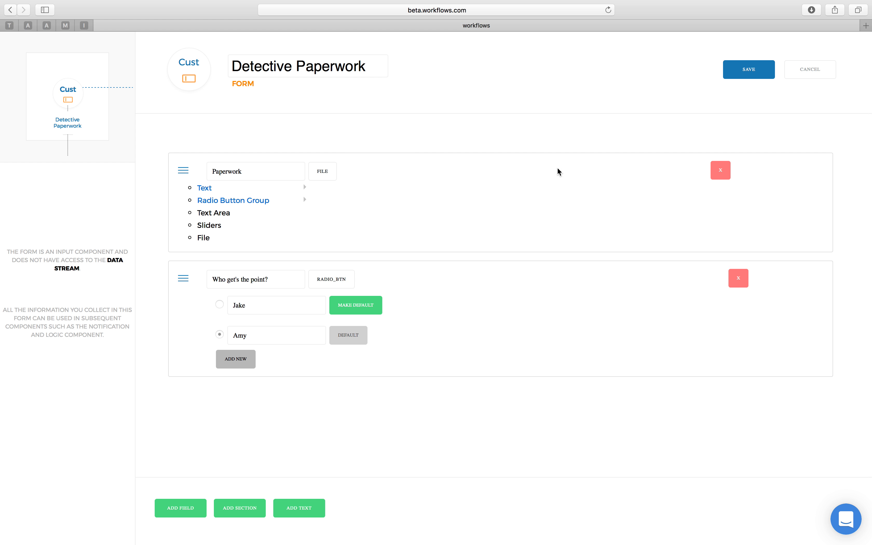
triple_click(230, 285)
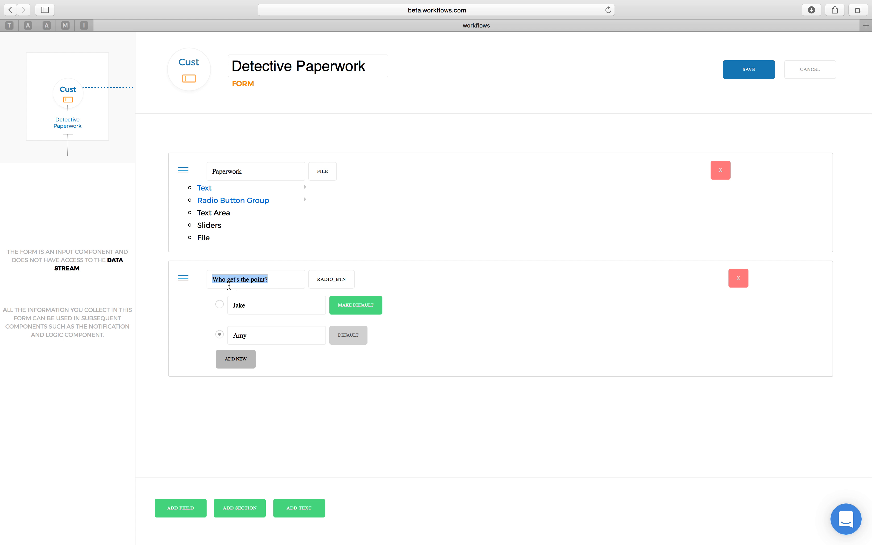
click(197, 512)
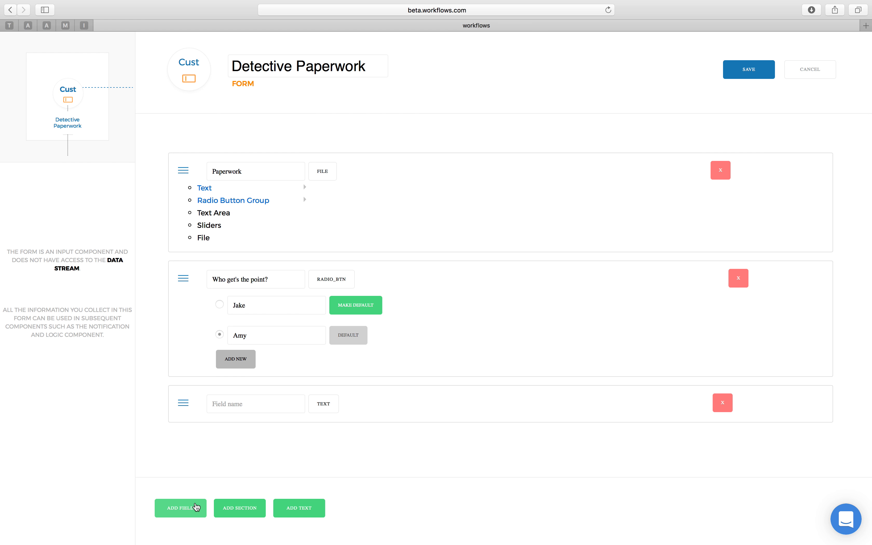
click(331, 407)
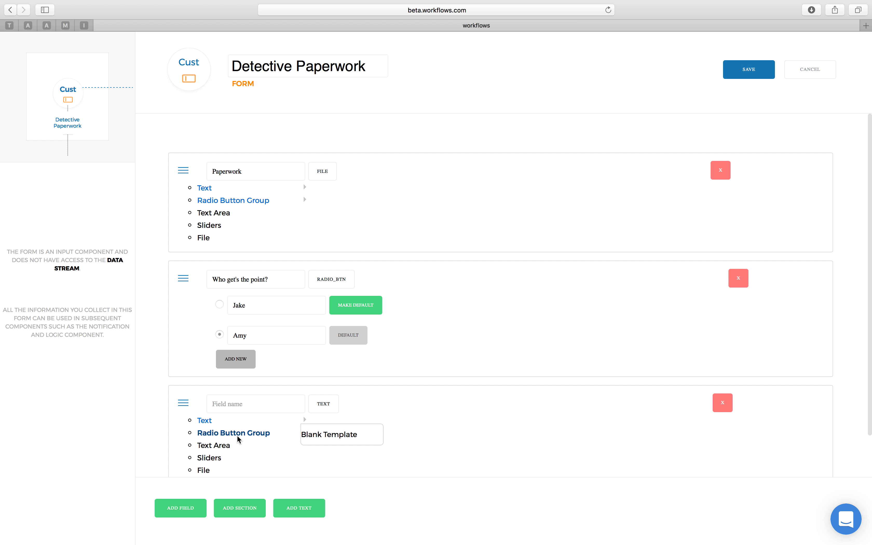
click(719, 403)
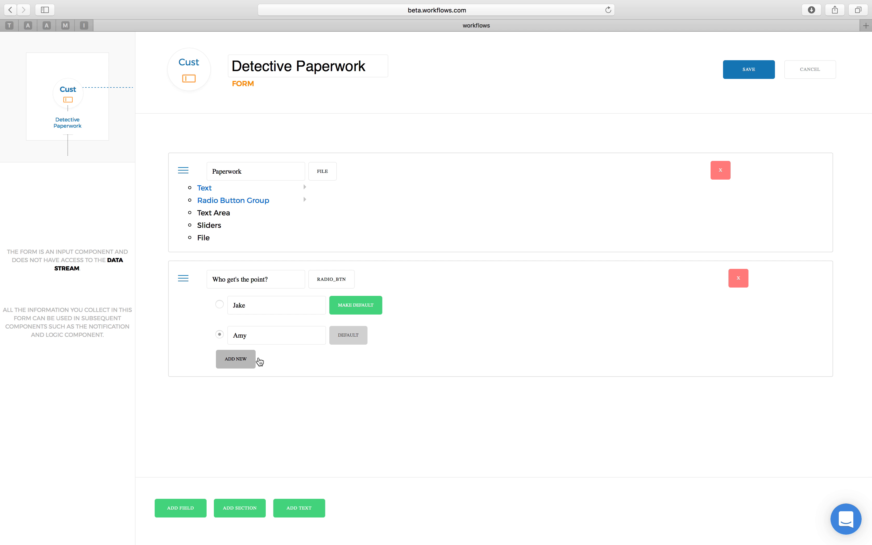
Save the form and add its "Who get's the point?" data as a rule under Switch 1 of the "Who gets the point?" logic bot
click(764, 70)
click(677, 310)
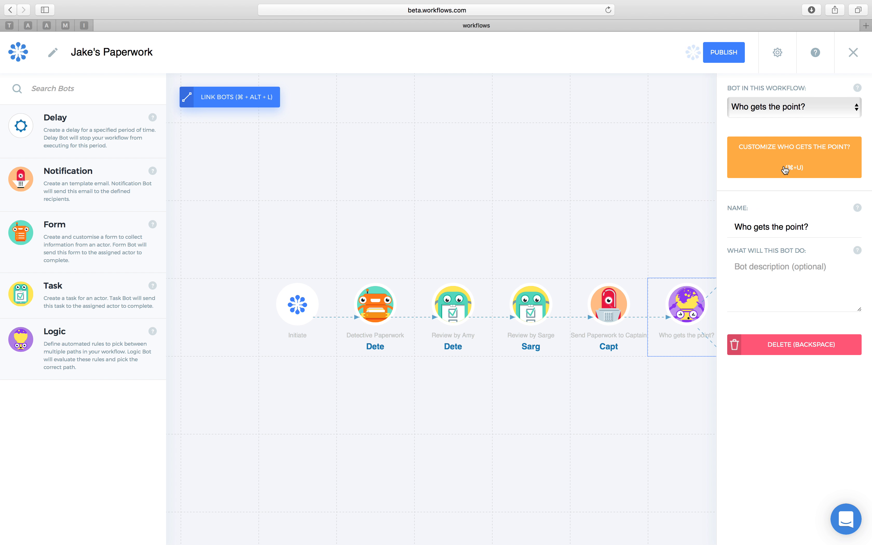
click(795, 166)
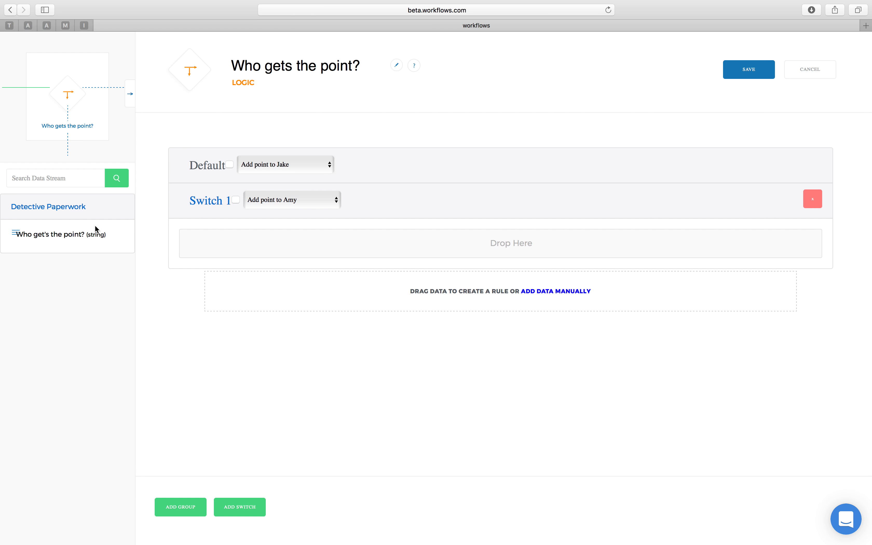
drag(31, 239, 273, 247)
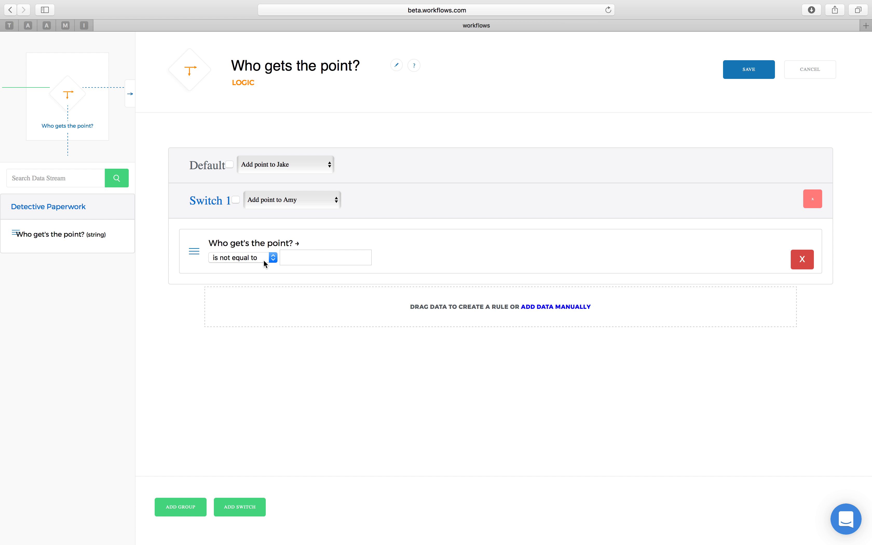
Set the Switch 1 rule to "is equal to" Amy and save the logic configuration
click(229, 261)
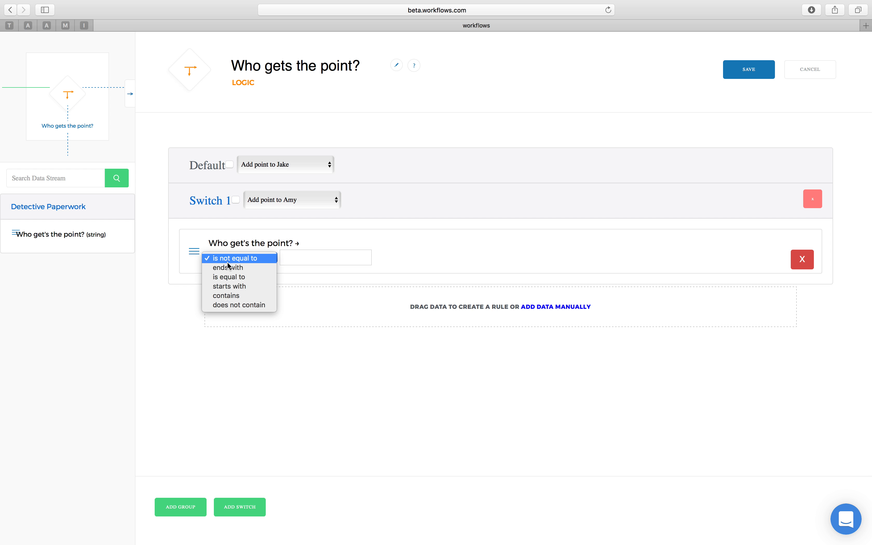
click(233, 276)
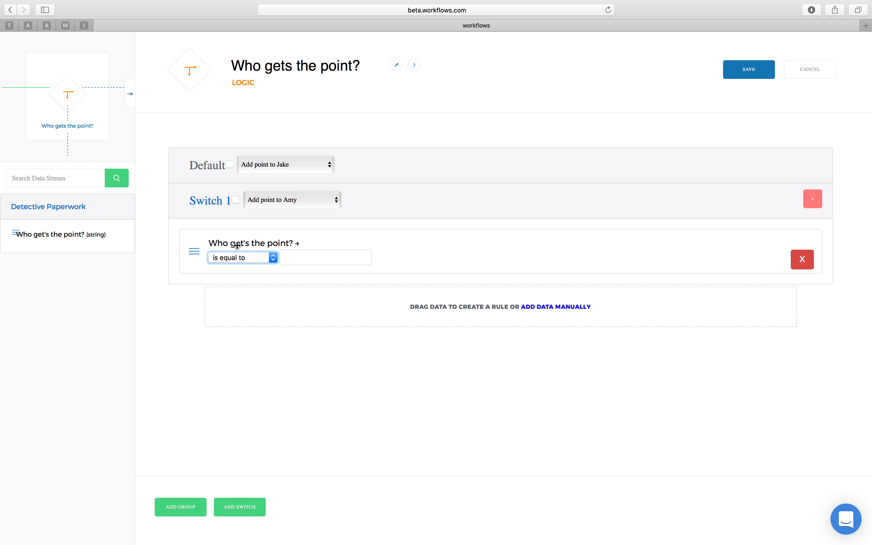
click(294, 259)
text(Amy)
click(763, 77)
Review the settings of the Review by Amy, Review by Sarge and Send Paperwork to Captain bots
click(514, 273)
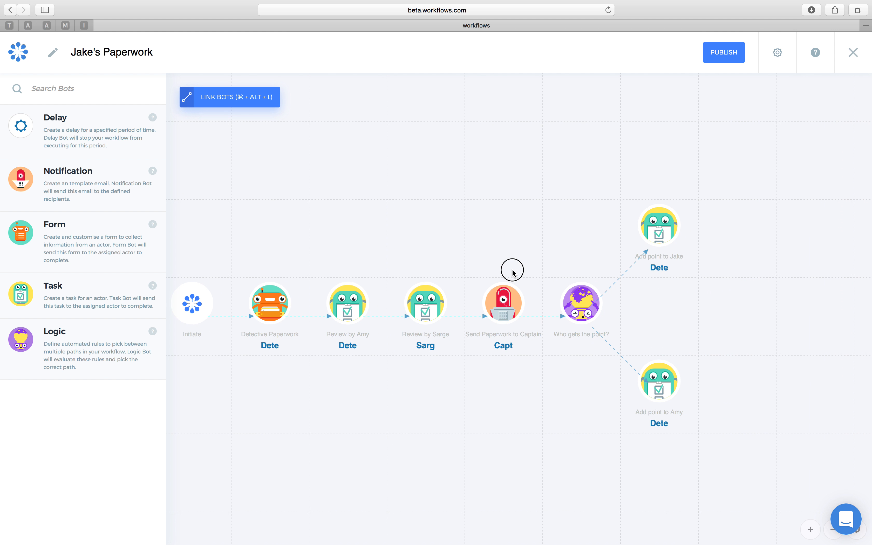
drag(514, 272, 511, 260)
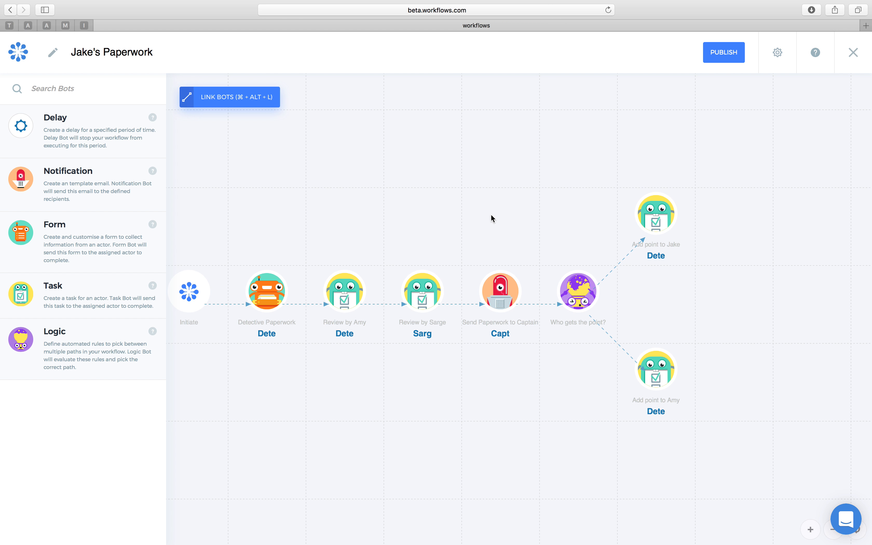
drag(499, 245, 564, 244)
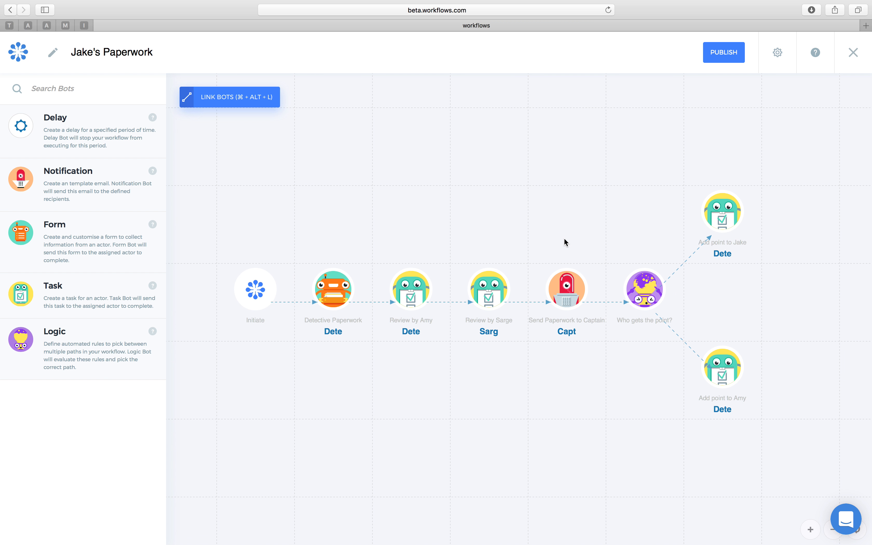
click(415, 289)
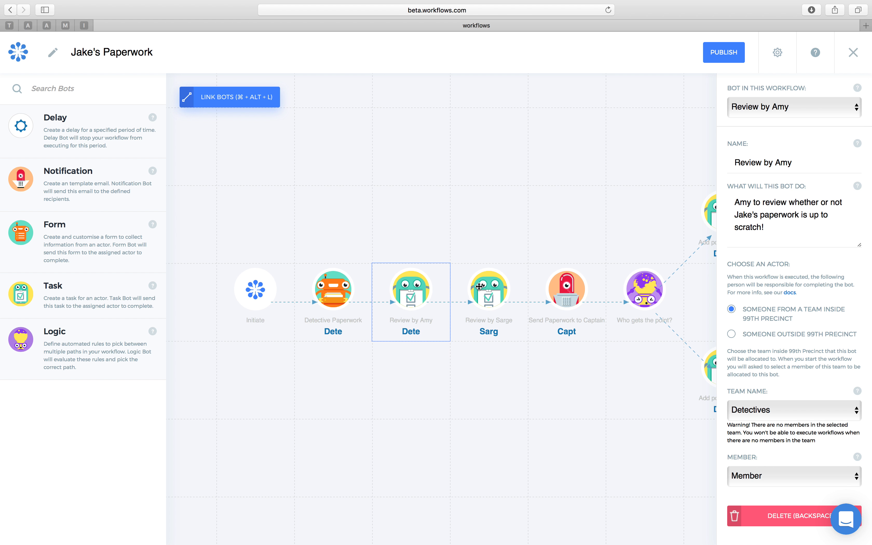
click(486, 287)
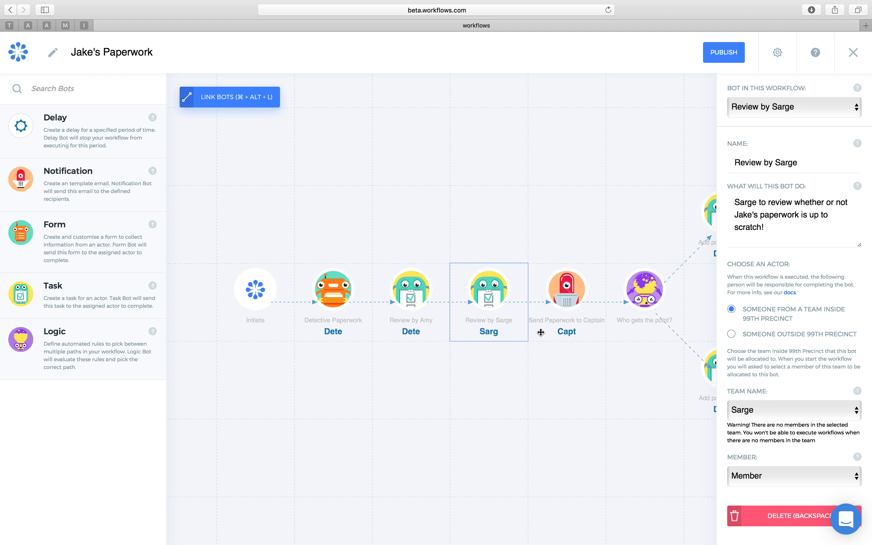
click(562, 271)
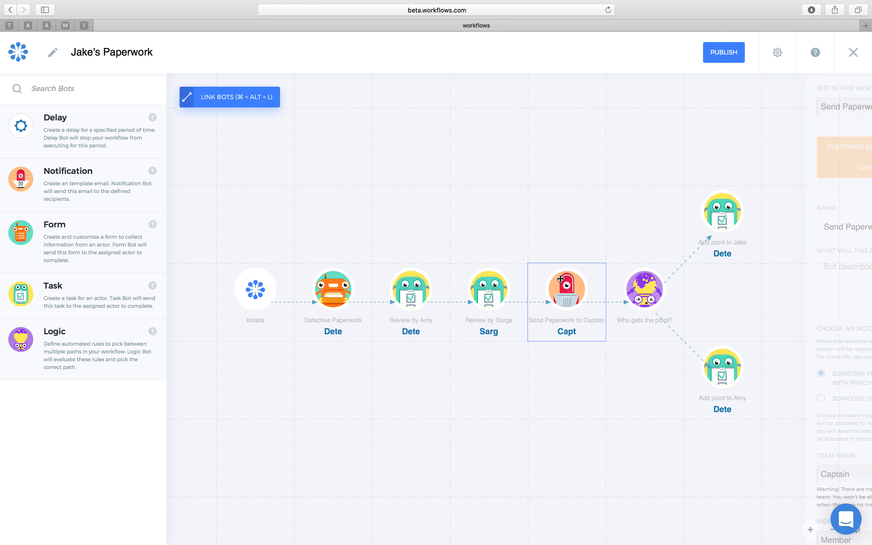
Customize the Send Paperwork to Captain notification by attaching the Paperwork file and changing the greeting to "Hi Meep Morp"
drag(660, 231, 609, 227)
click(545, 266)
click(777, 171)
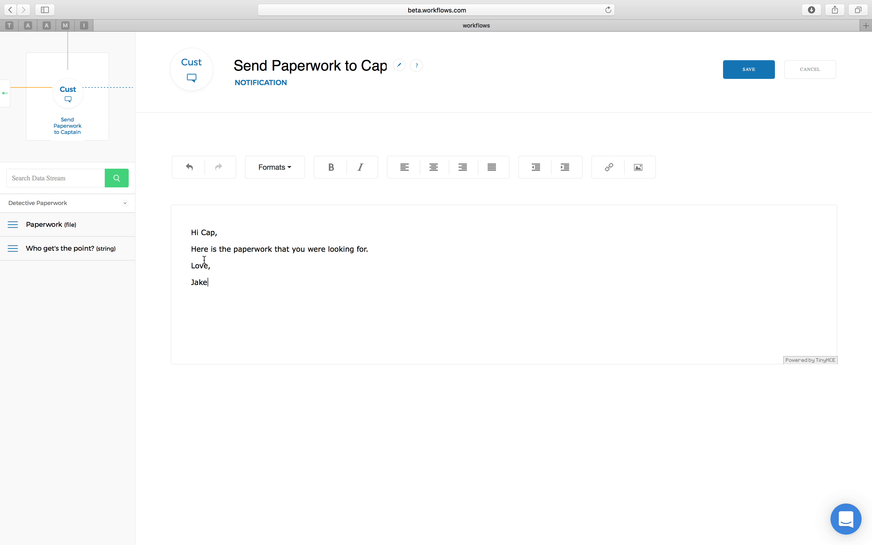
drag(67, 226, 229, 393)
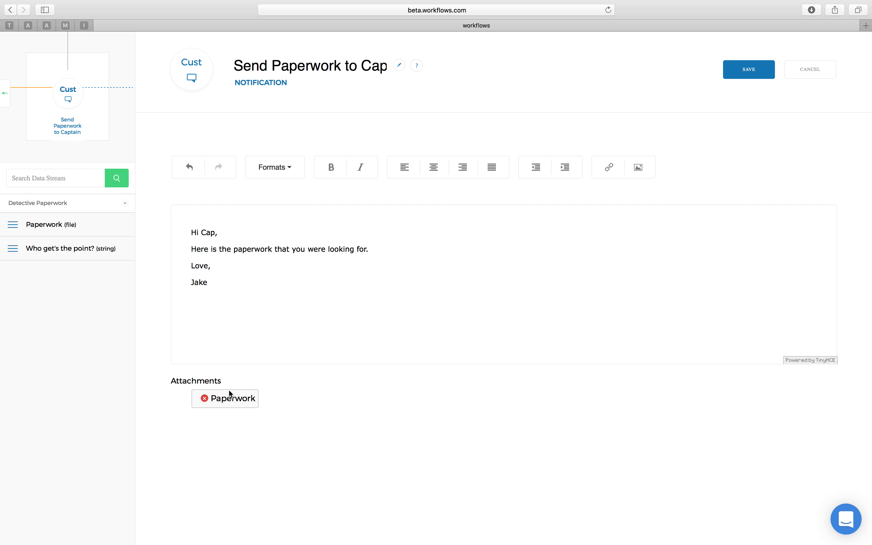
double_click(210, 234)
text(Meep Mor)
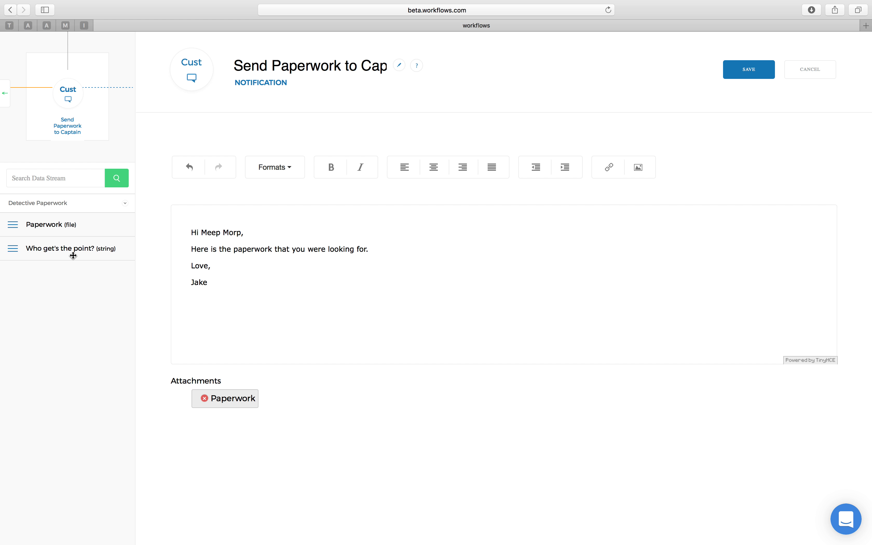
Try inserting the "Who get's the point?" data into the greeting and delete it again
drag(98, 247, 439, 260)
click(311, 240)
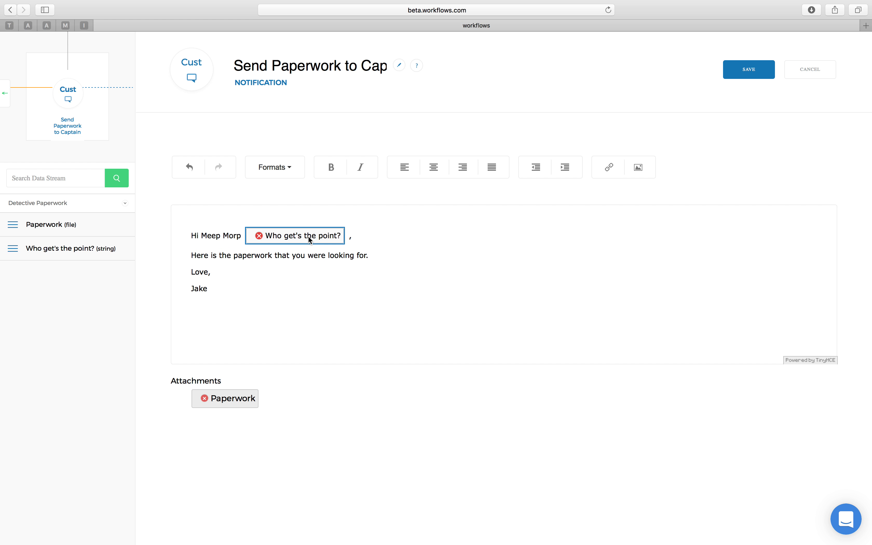
key(BackSpace)
Add the line "Who's going to get the point?" with the "Who get's the point?" data above the sign-off, and save the notification
click(385, 246)
key(Return)
key(Return)
key(BackSpace)
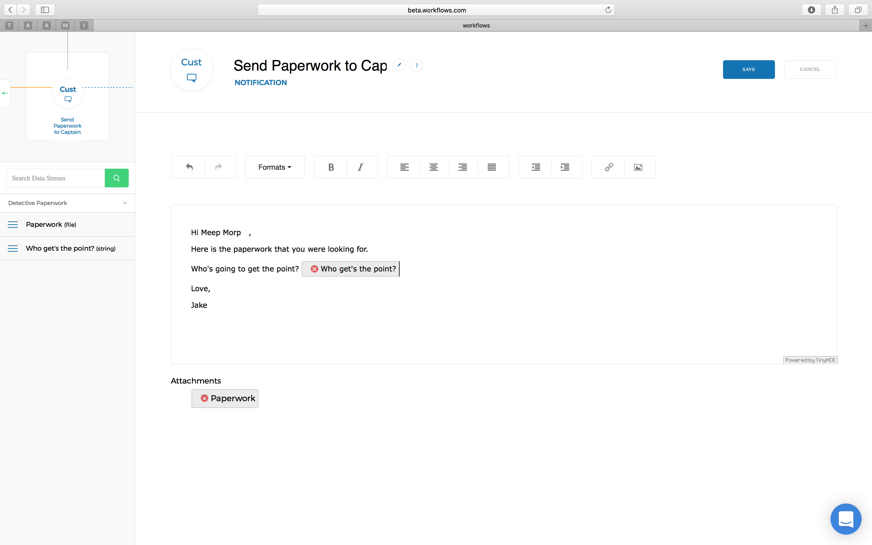
click(547, 238)
click(760, 76)
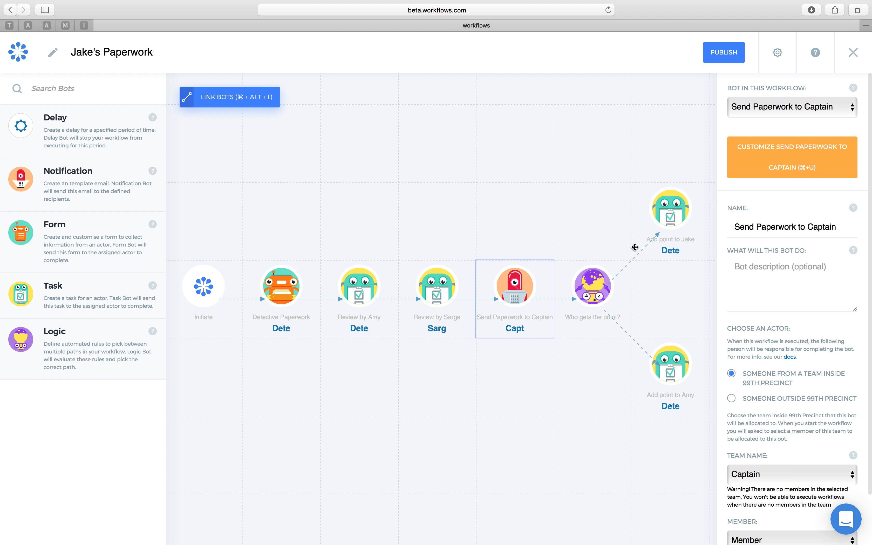
Deselect the notification bot and publish the Jake's Paperwork workflow
click(544, 165)
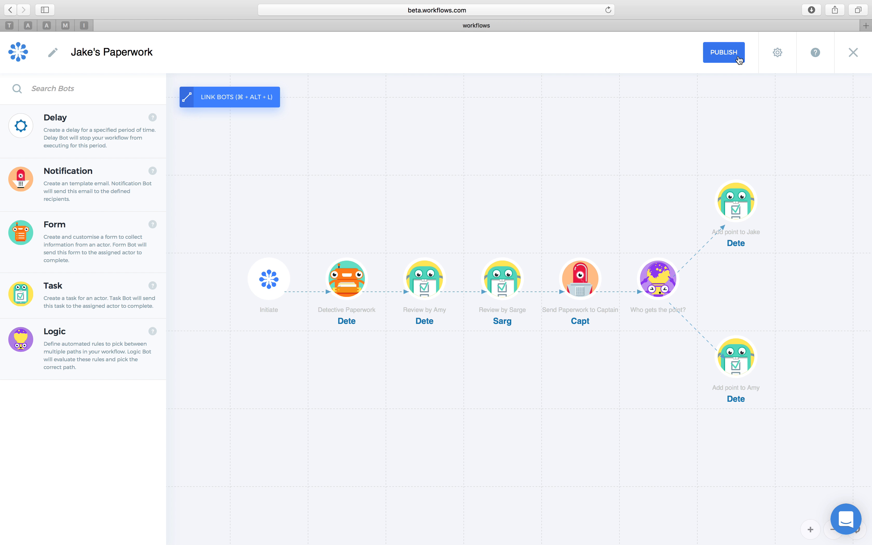
click(735, 57)
click(533, 289)
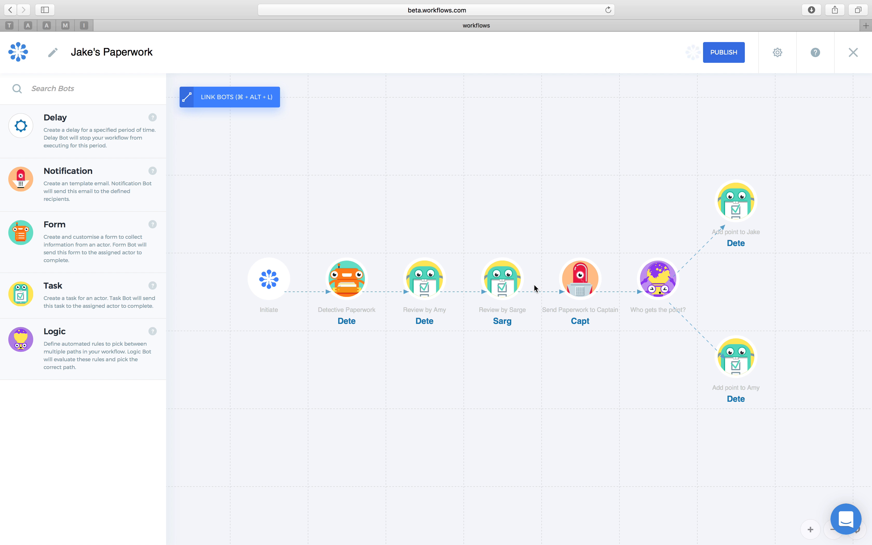